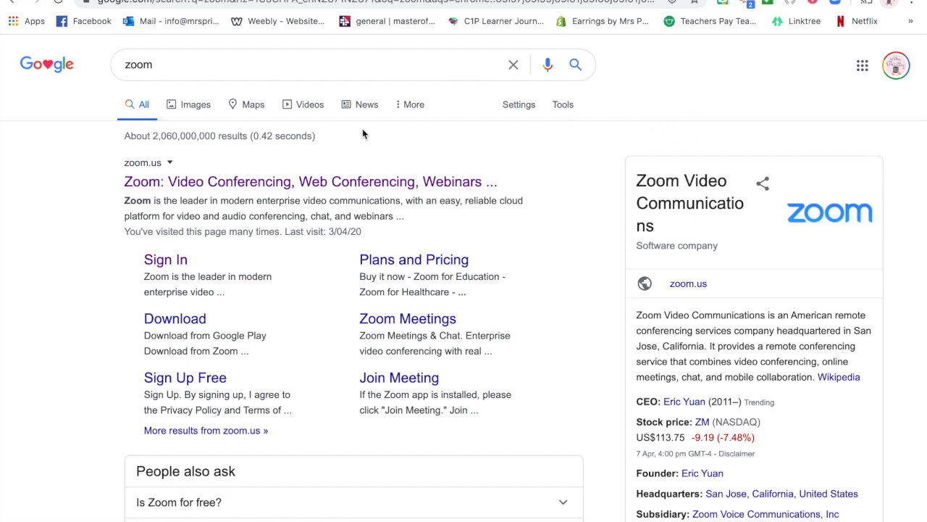
Step: Open the Zoom website from the search results and go to its free sign-up page
click(170, 186)
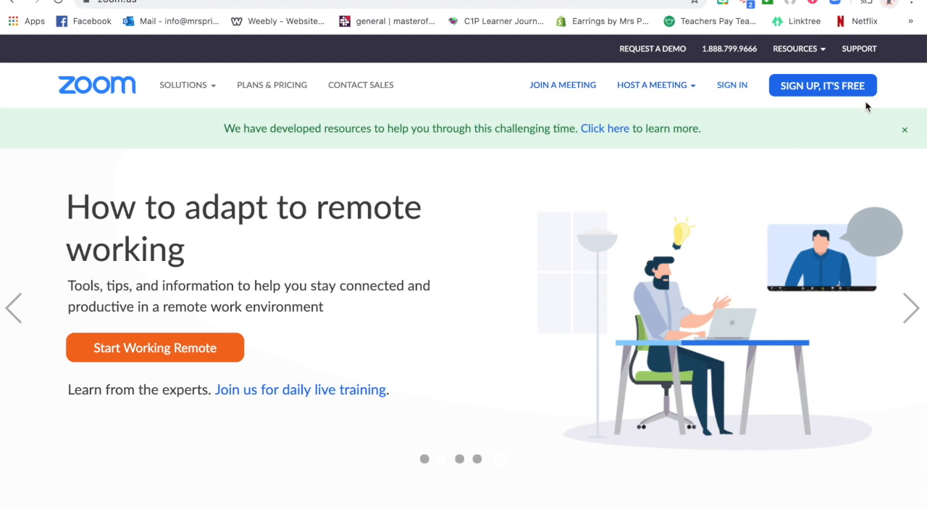
click(827, 91)
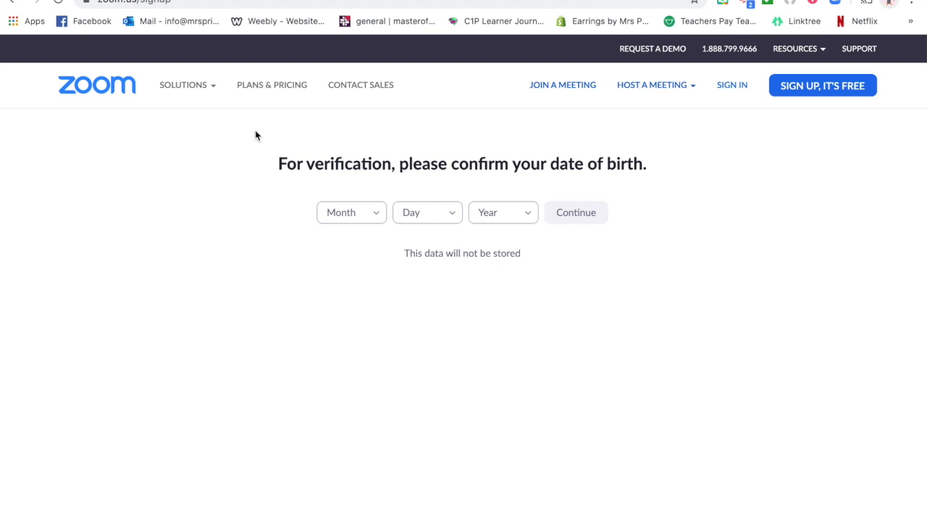
Step: Open Zoom's plans and pricing page and compare the features of the Basic, Pro, Business and Enterprise plans
click(274, 95)
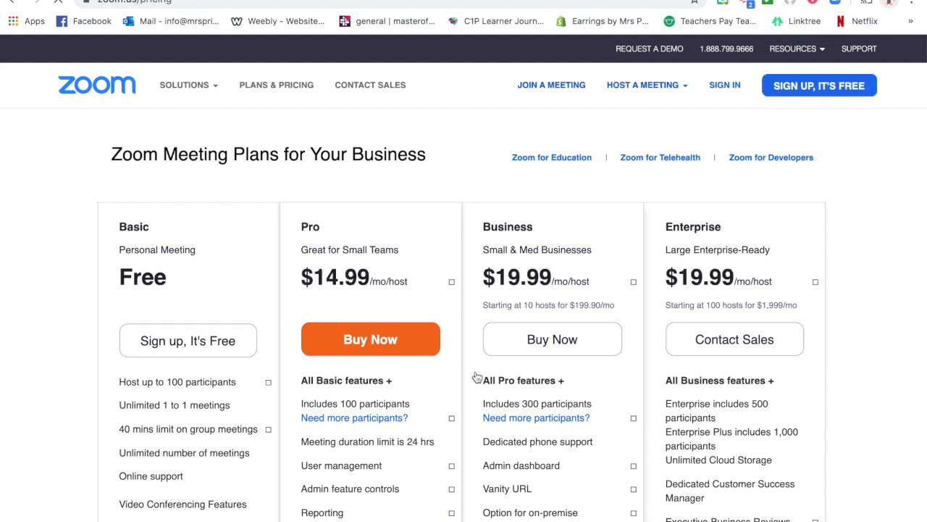
scroll(478, 376, down, 1)
scroll(476, 376, down, 2)
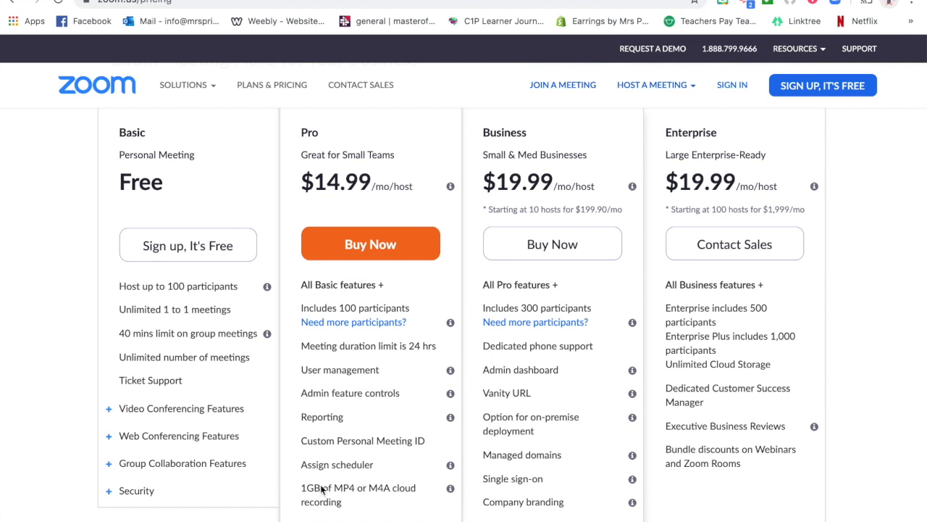
scroll(341, 497, down, 2)
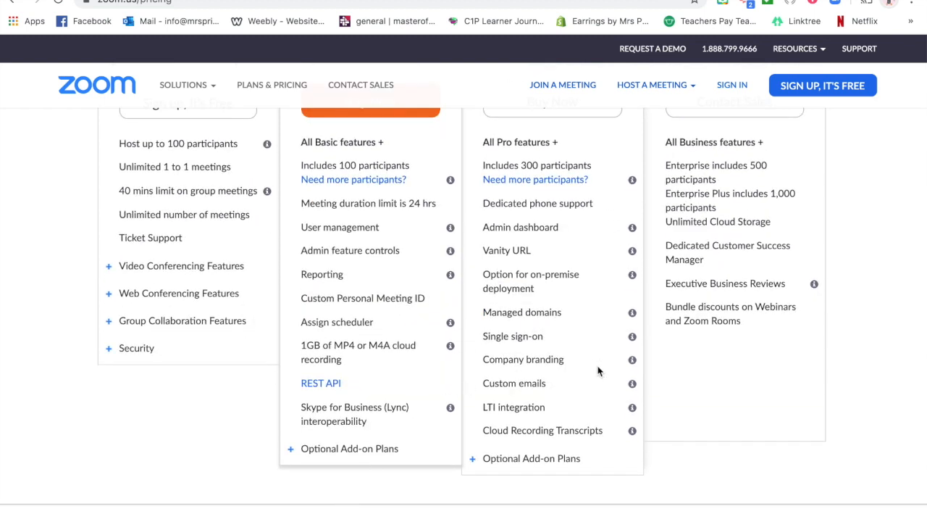
scroll(363, 444, up, 2)
scroll(359, 446, up, 1)
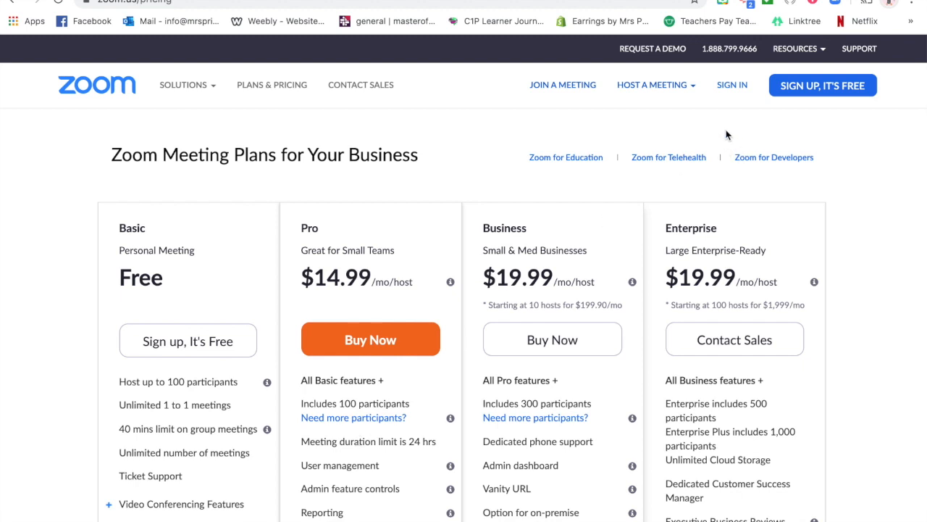
Step: Sign in to Zoom with Google, using the first account in the account list
click(733, 86)
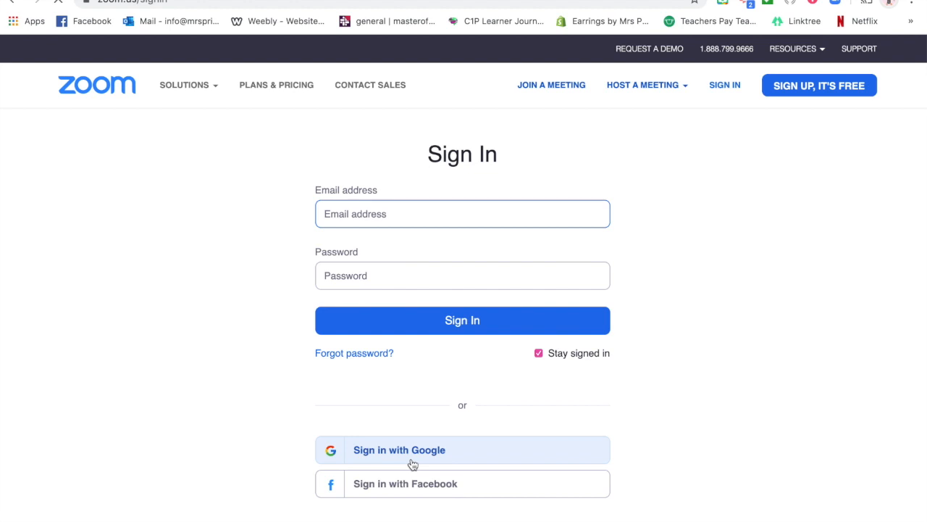
click(412, 465)
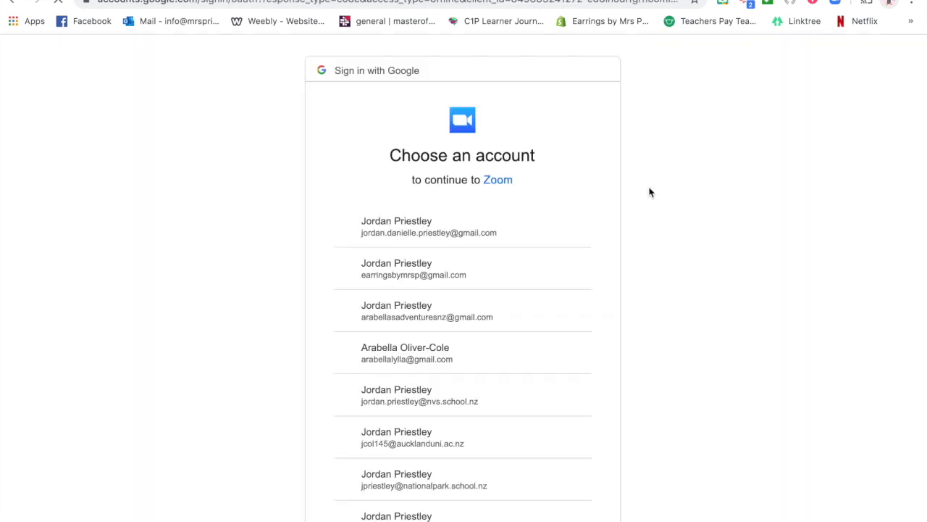
click(481, 236)
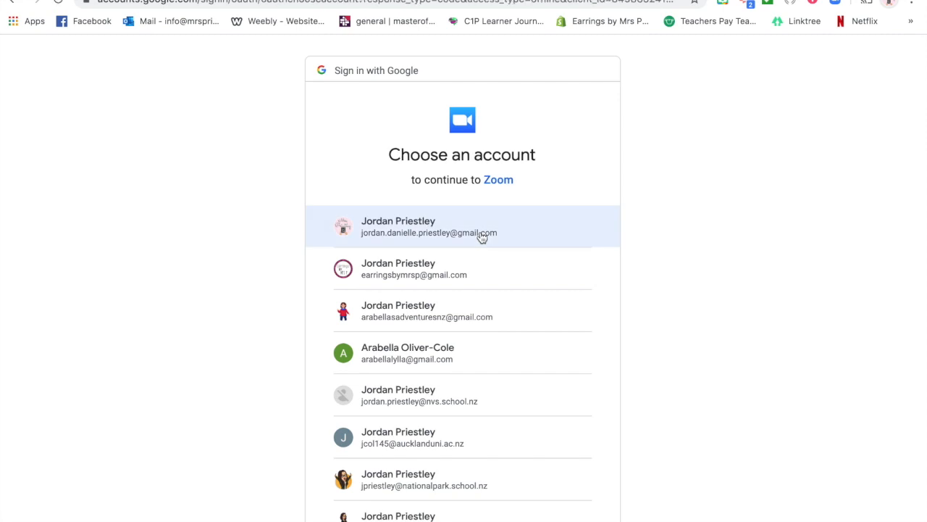
click(422, 226)
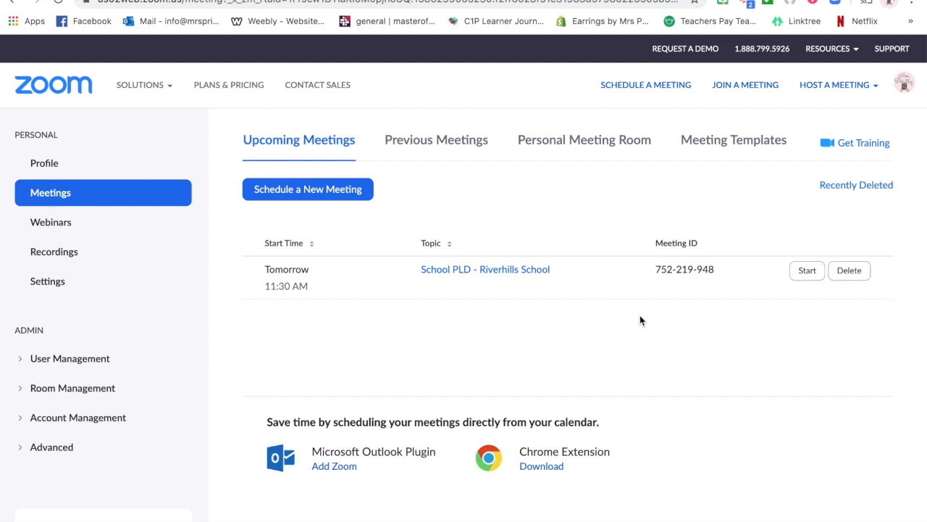
Step: Look through the previous meetings list and the Personal Meeting Room details
click(428, 142)
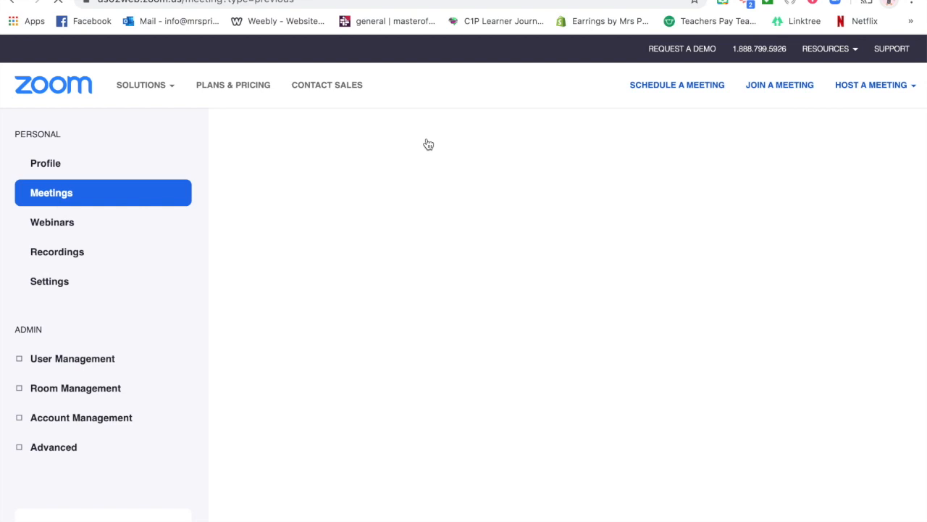
scroll(566, 283, down, 3)
scroll(567, 283, up, 3)
click(577, 148)
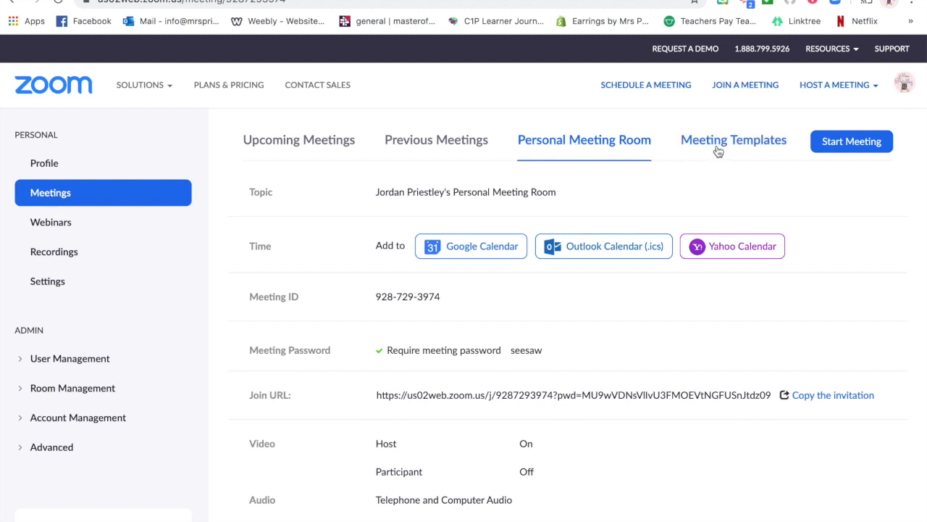
Step: Start scheduling a new meeting with the topic "Trial Meeting" and leave the description empty
click(634, 87)
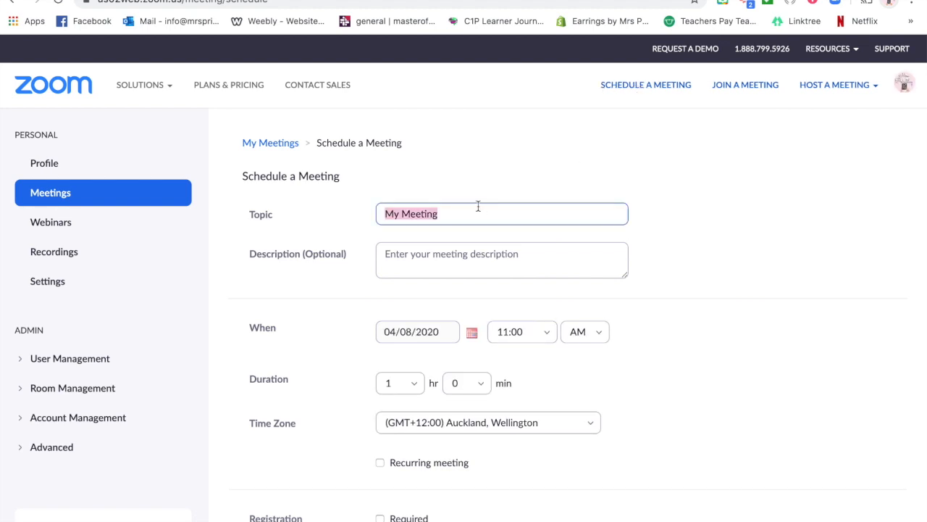
text(Trial Meeting)
click(442, 254)
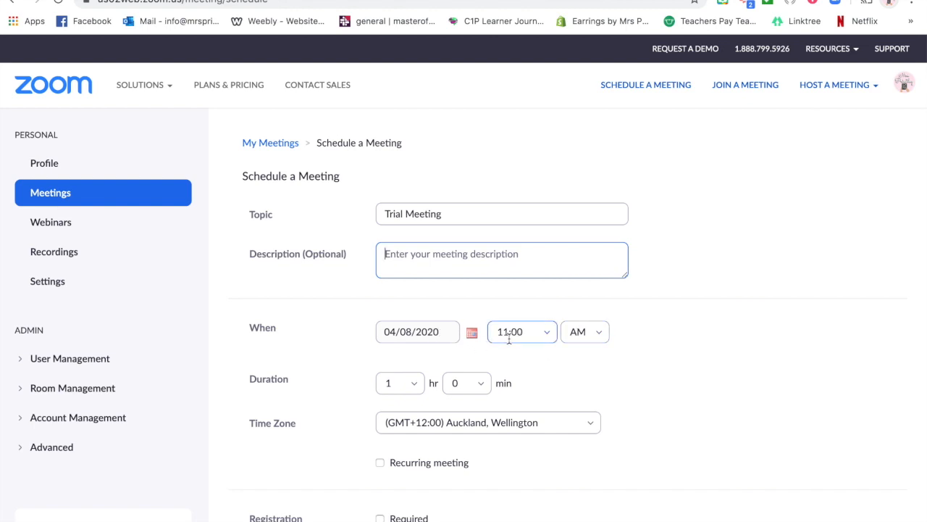
Step: Make registration required for the meeting, keeping the default date, duration, time zone and meeting ID settings
scroll(509, 339, down, 3)
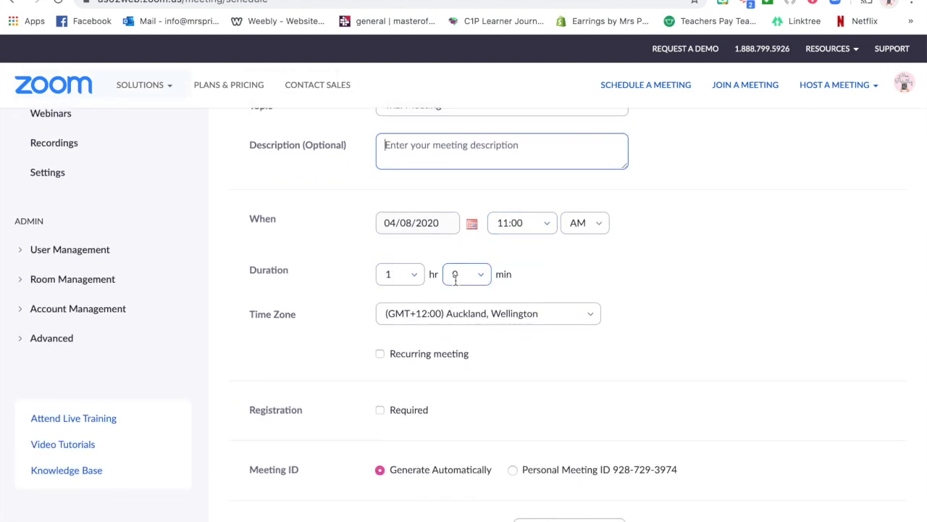
scroll(496, 319, down, 2)
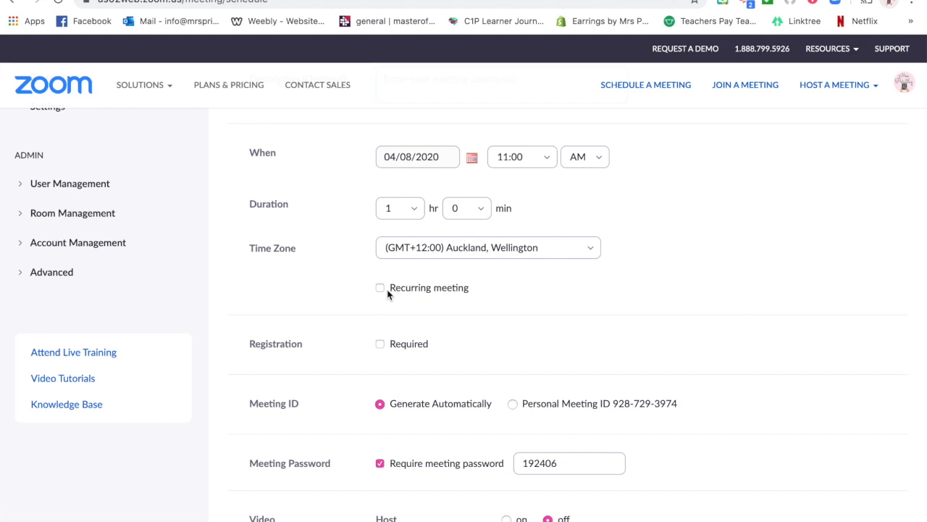
scroll(388, 290, down, 3)
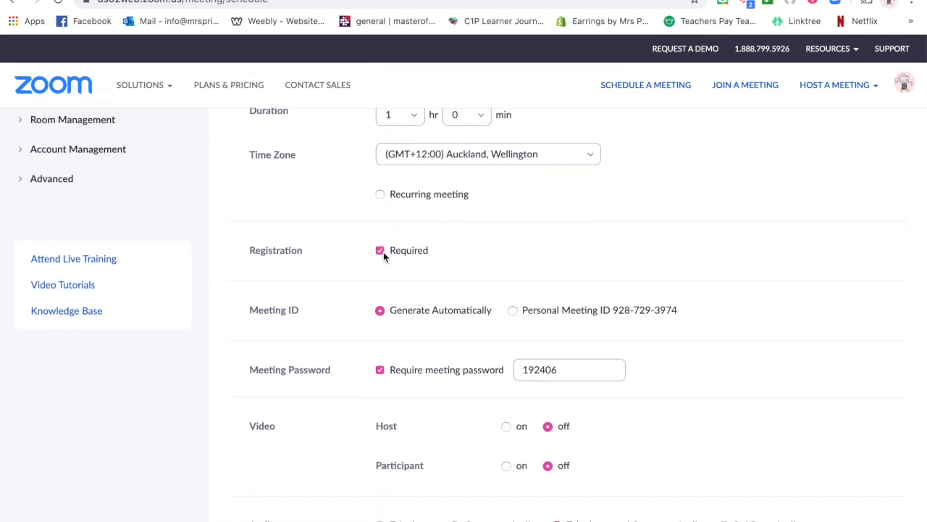
scroll(434, 281, down, 2)
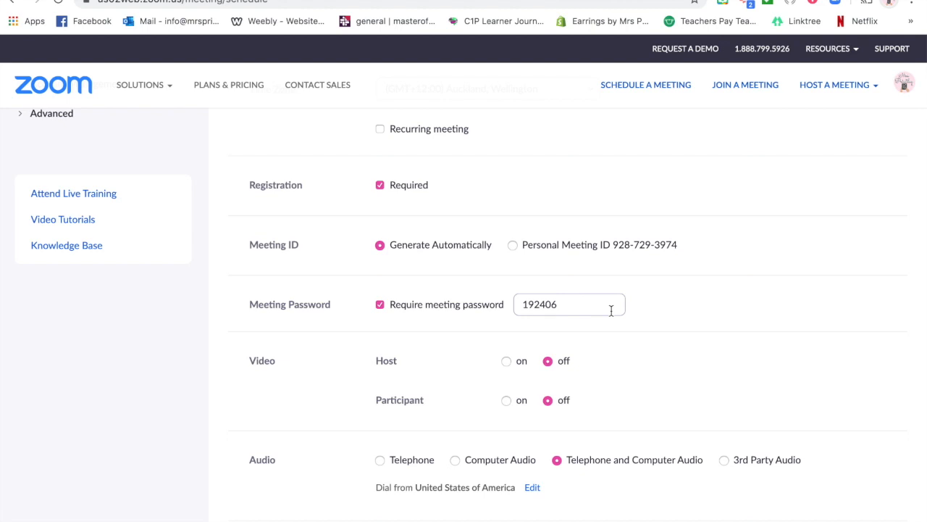
Step: Set the participant video to on for the meeting, keeping the host video off
scroll(611, 326, down, 1)
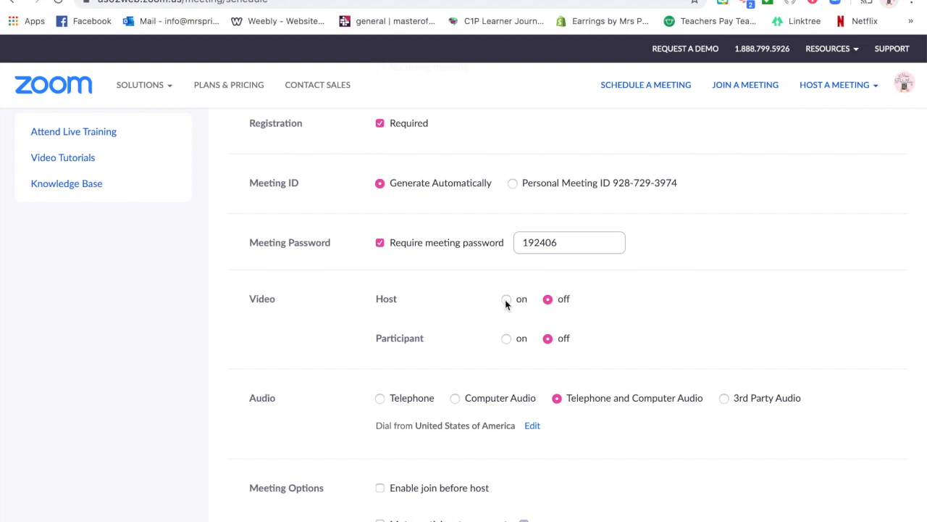
click(519, 342)
scroll(573, 348, down, 1)
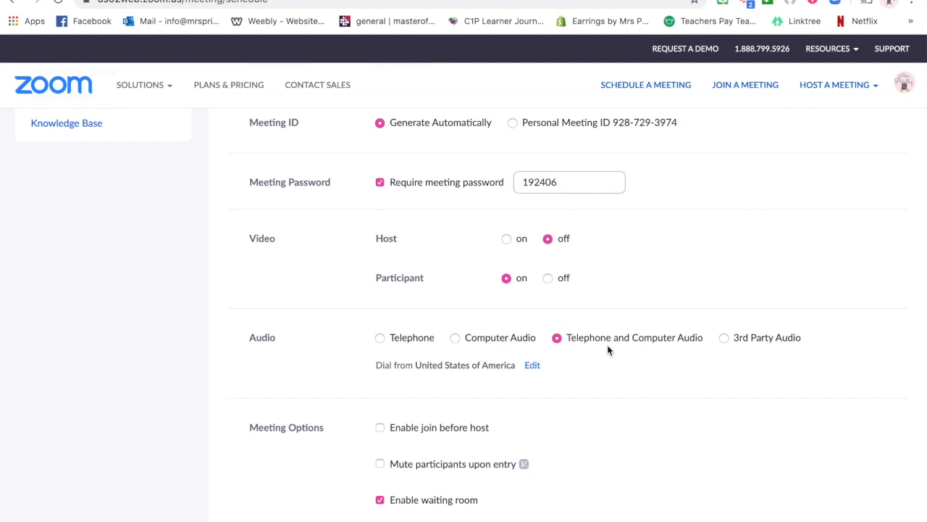
Step: Mute participants upon entry, toggle automatic recording on and back off, and save the meeting
scroll(608, 350, down, 3)
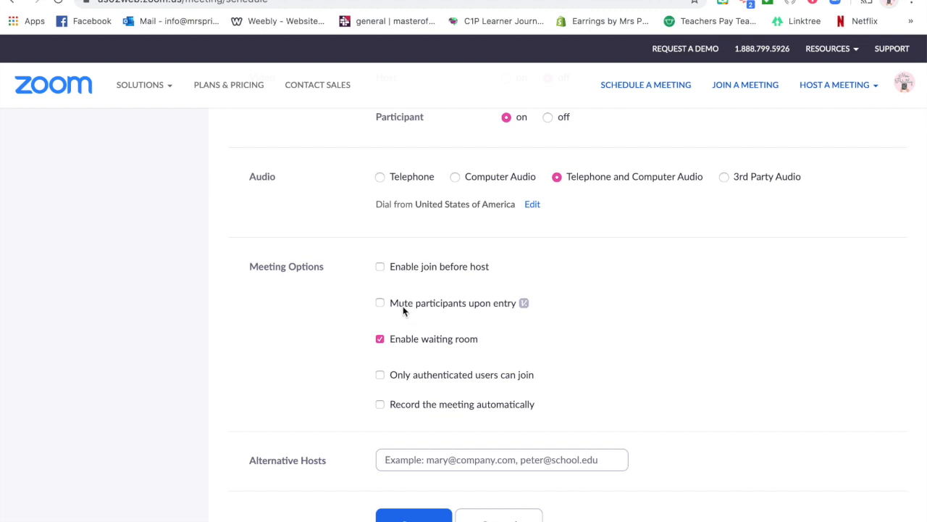
click(381, 303)
click(415, 405)
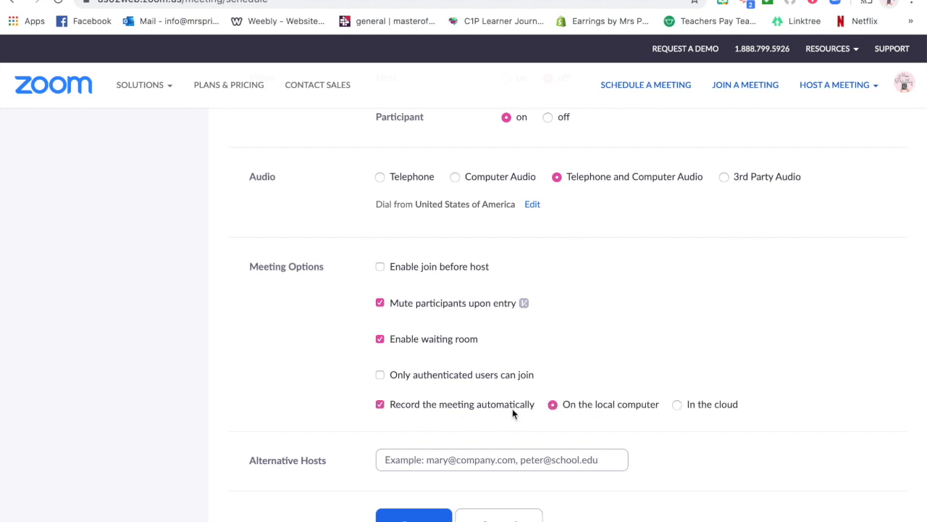
click(379, 405)
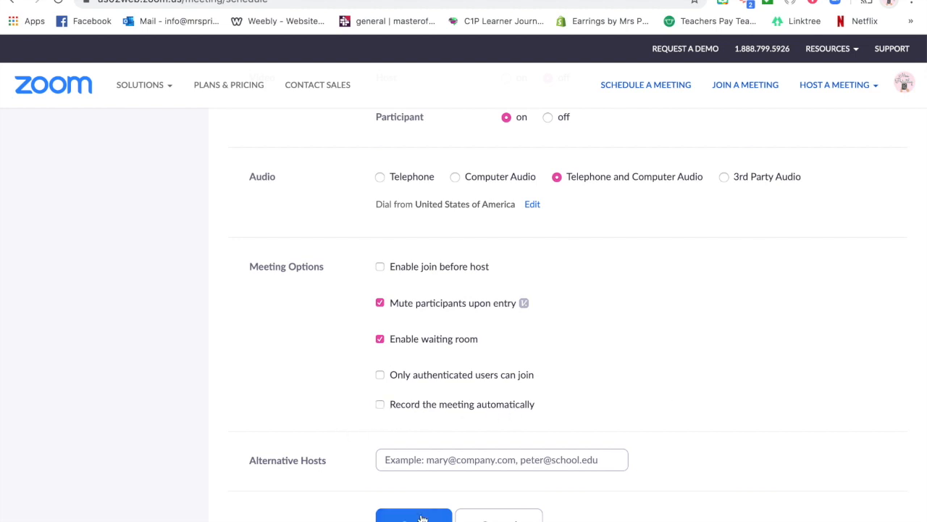
scroll(421, 516, down, 1)
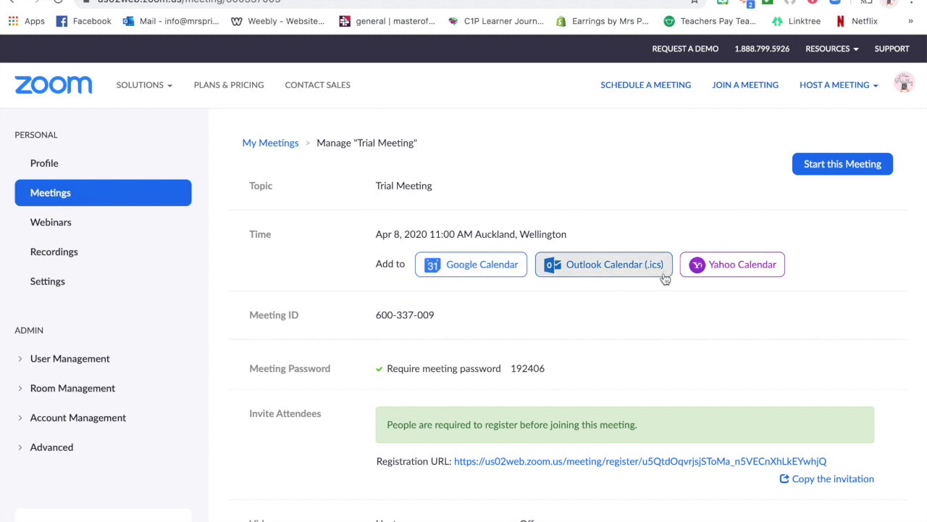
Step: Review the Trial Meeting's invitation text and close it without copying
scroll(581, 367, down, 2)
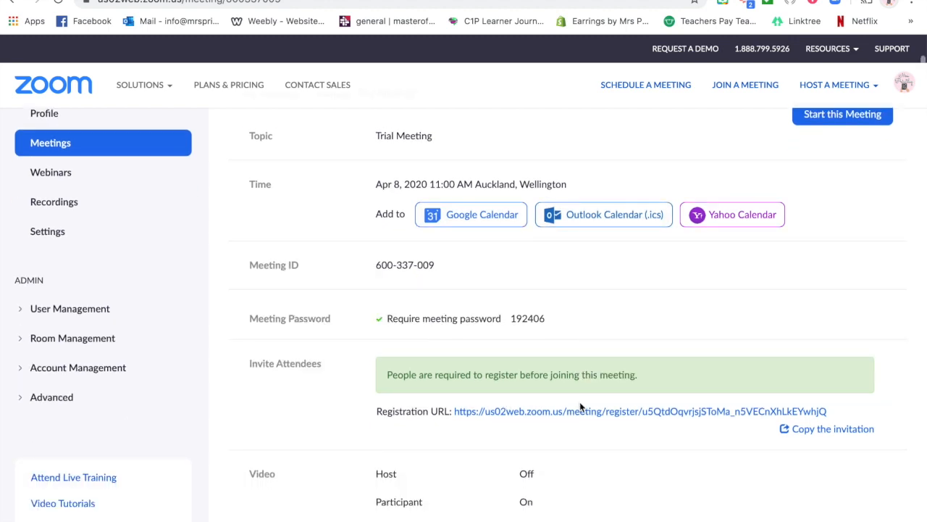
click(826, 432)
scroll(448, 292, down, 2)
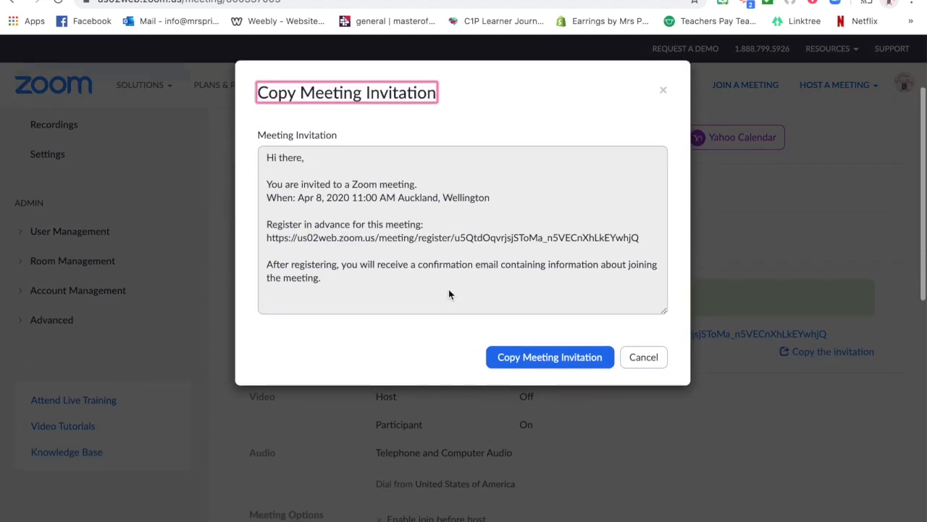
scroll(449, 293, up, 1)
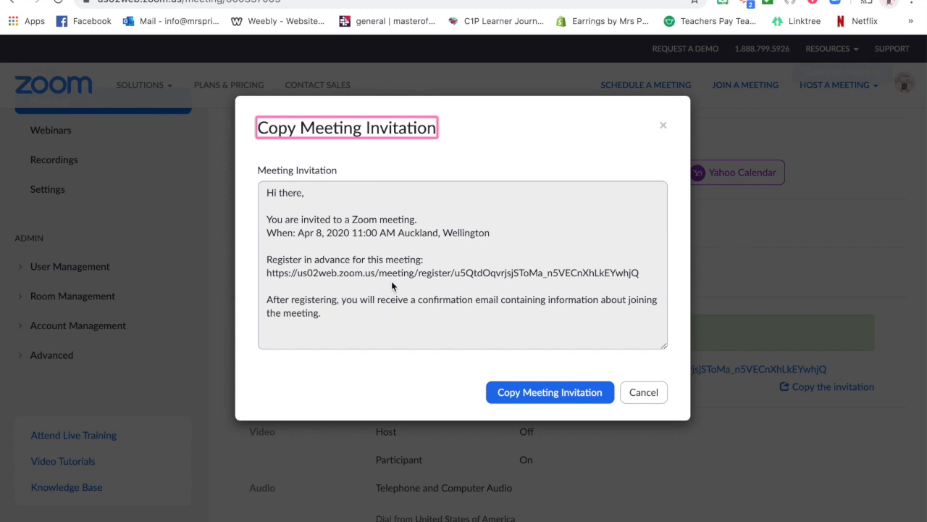
click(644, 395)
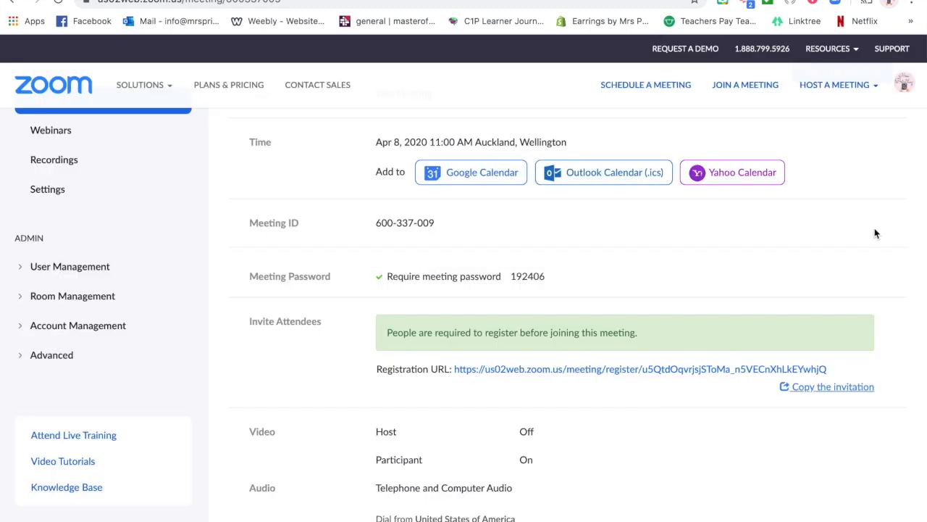
scroll(830, 231, up, 2)
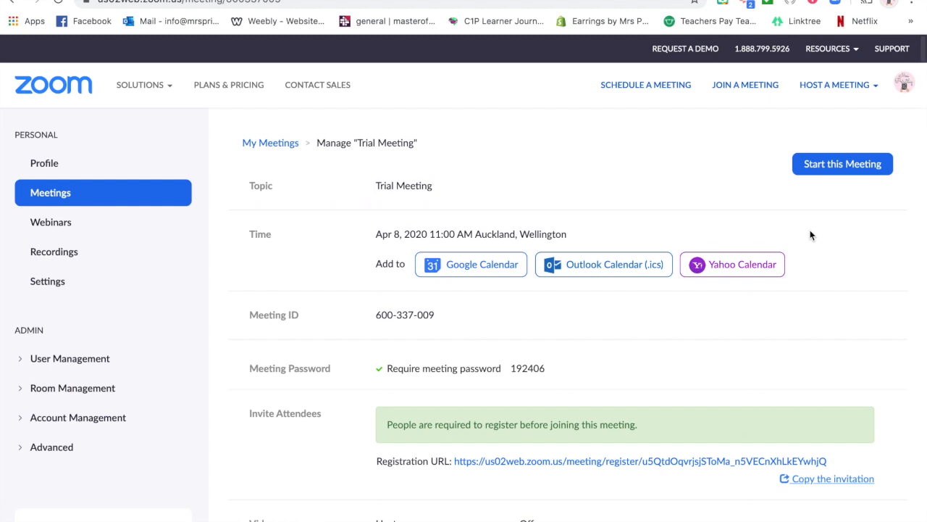
Step: Start the Trial Meeting in the Zoom desktop app and join it with computer audio
click(860, 167)
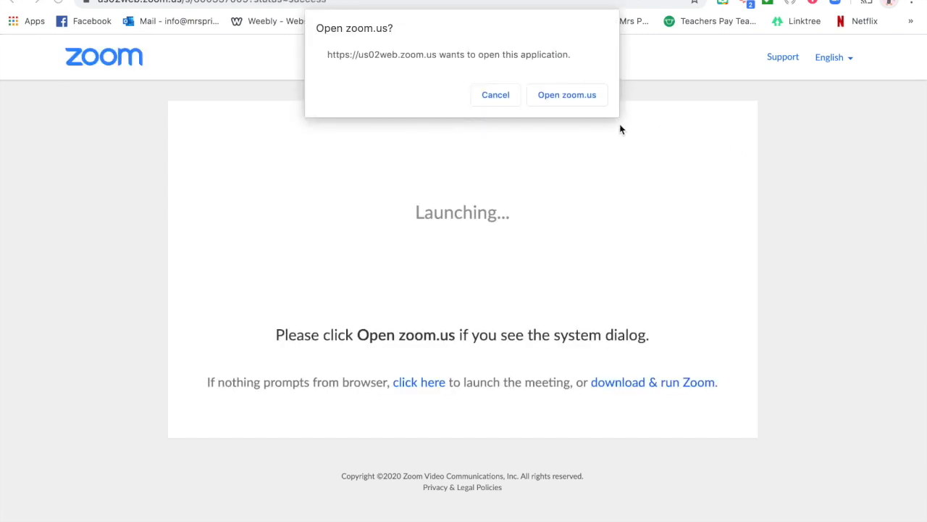
click(563, 96)
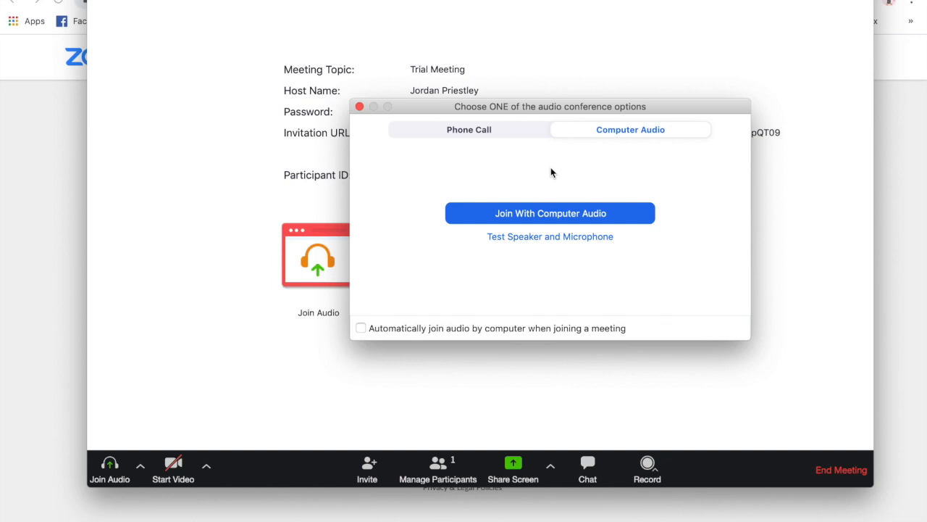
click(507, 212)
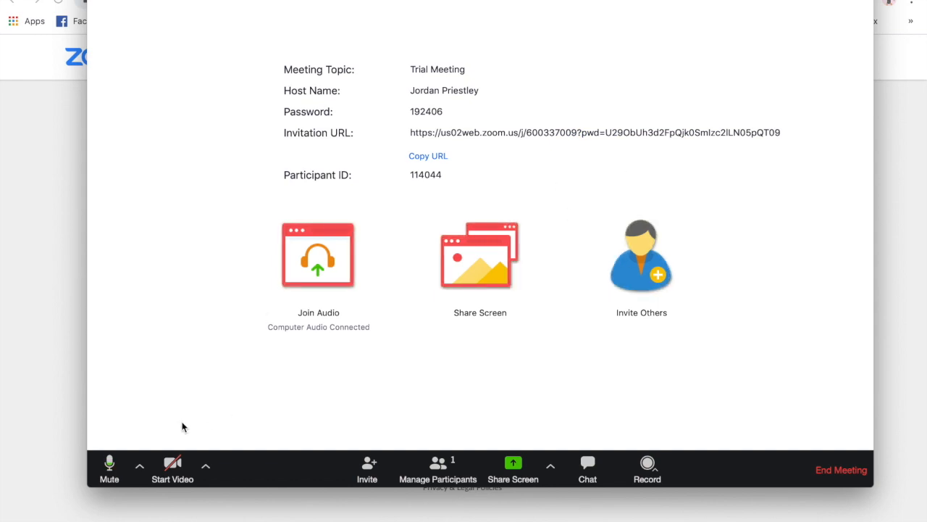
drag(478, 0, 475, 8)
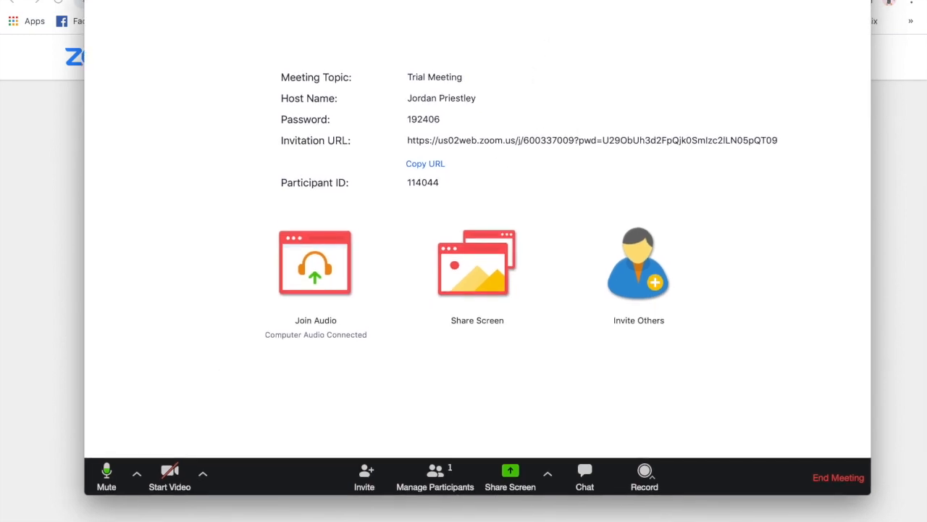
Step: Mute and unmute the microphone, and open the microphone and speaker options
click(105, 476)
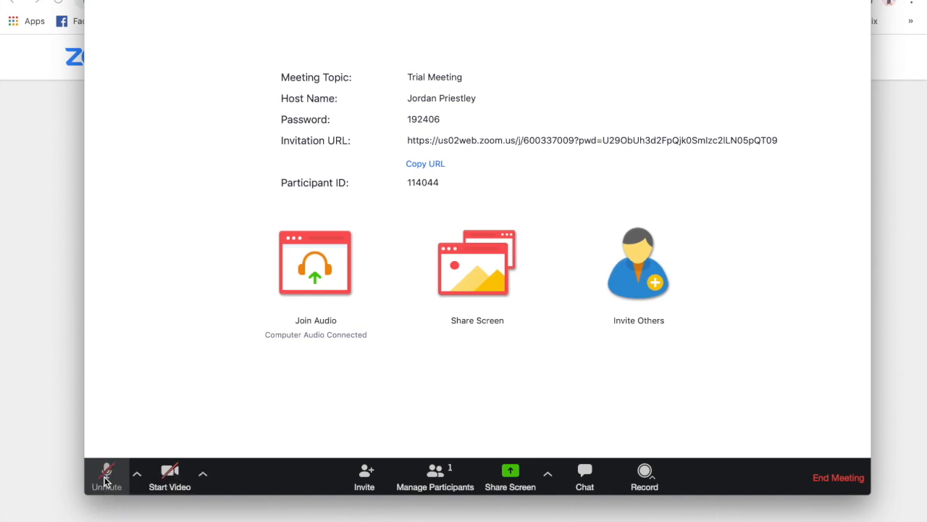
click(105, 479)
click(136, 476)
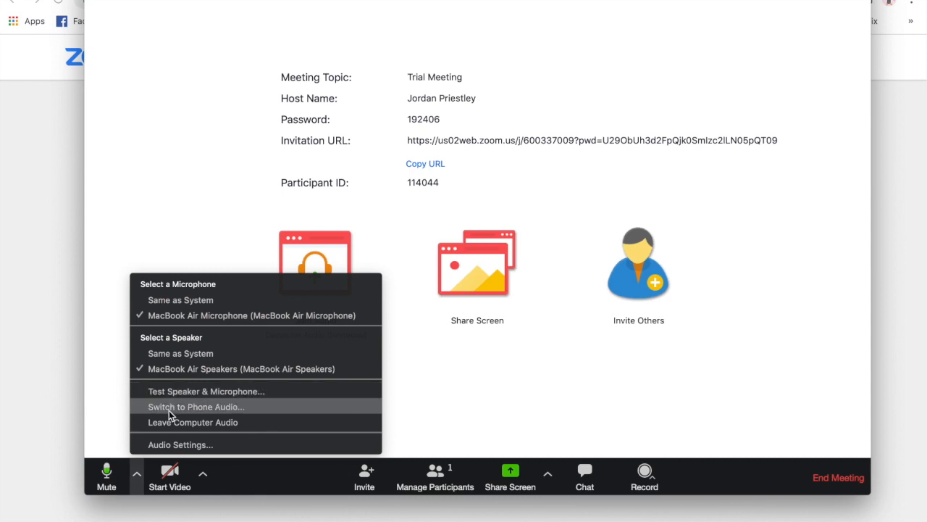
Step: Review the camera and virtual background options, and view the meeting's invite window without inviting anyone
click(427, 401)
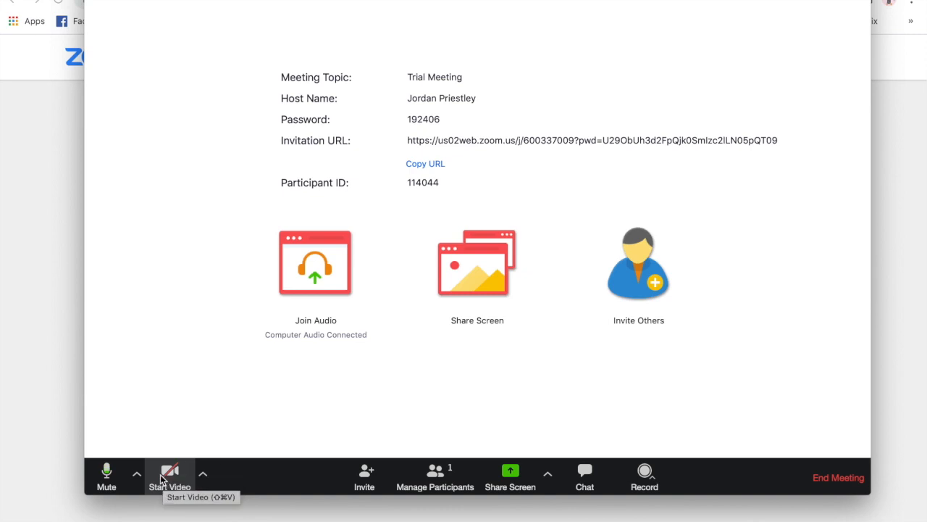
click(205, 475)
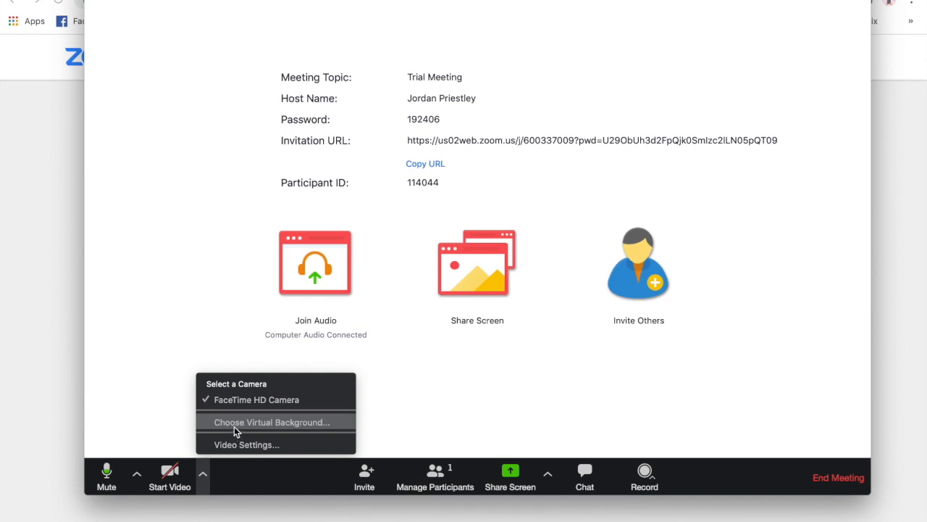
click(498, 357)
click(366, 475)
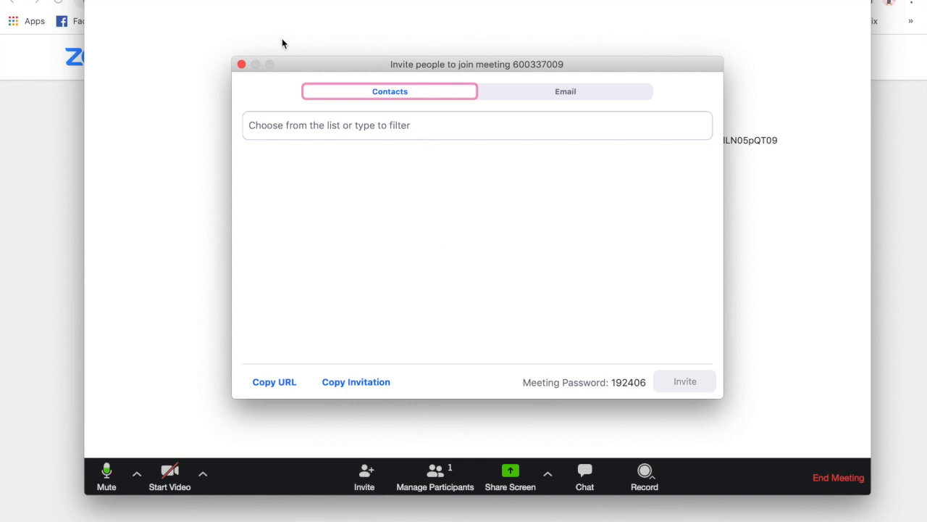
click(242, 63)
Step: Show the participants list and review the additional host options, including Play Enter/Exit Chime
click(454, 486)
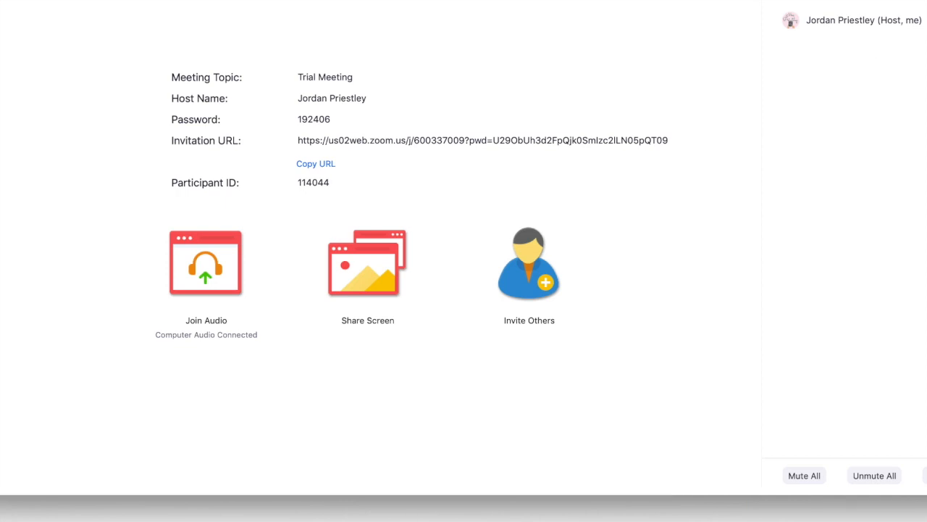
drag(926, 346, 880, 345)
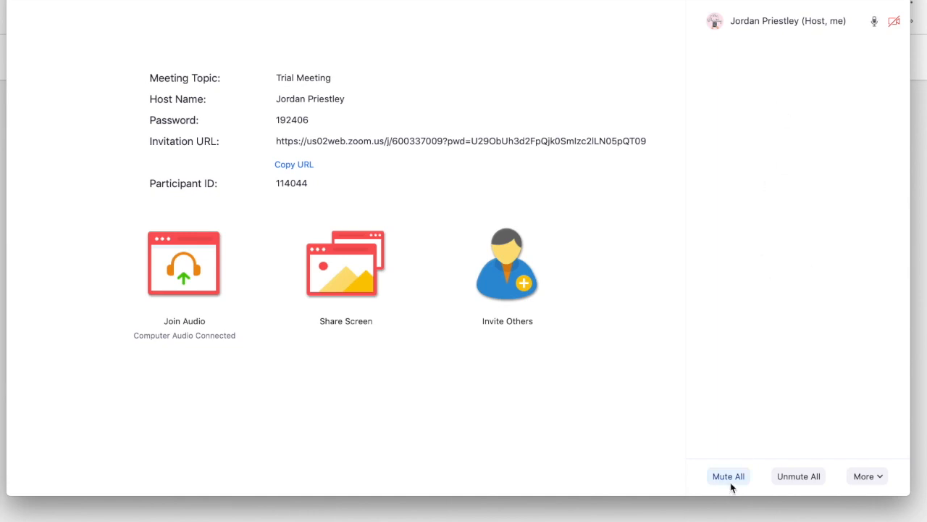
click(869, 478)
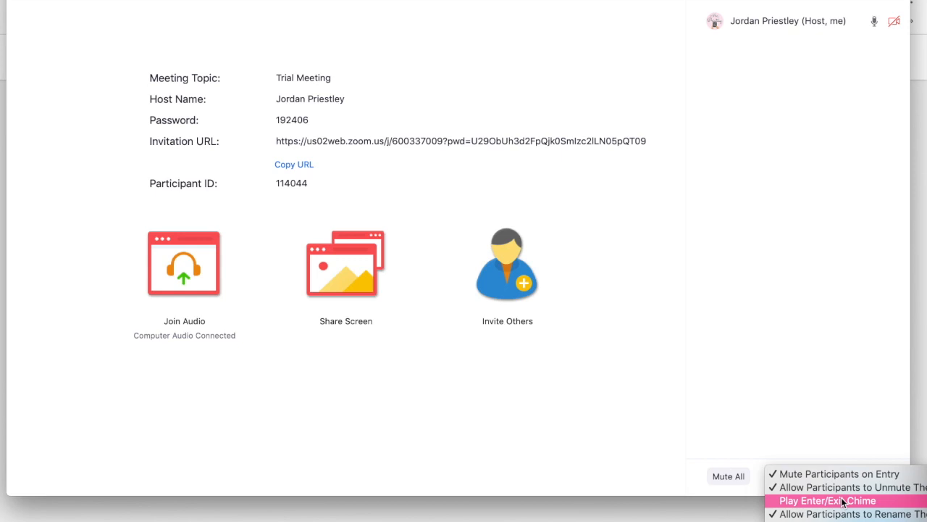
click(843, 502)
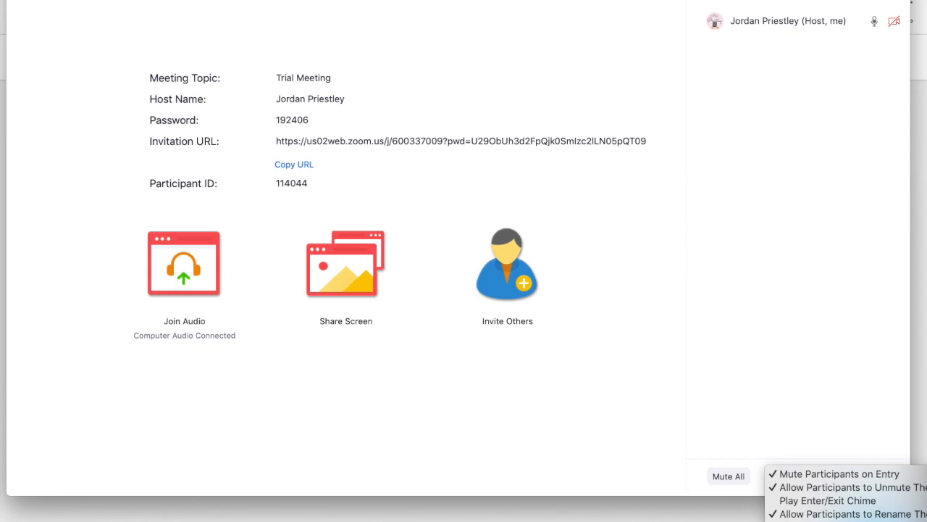
click(770, 370)
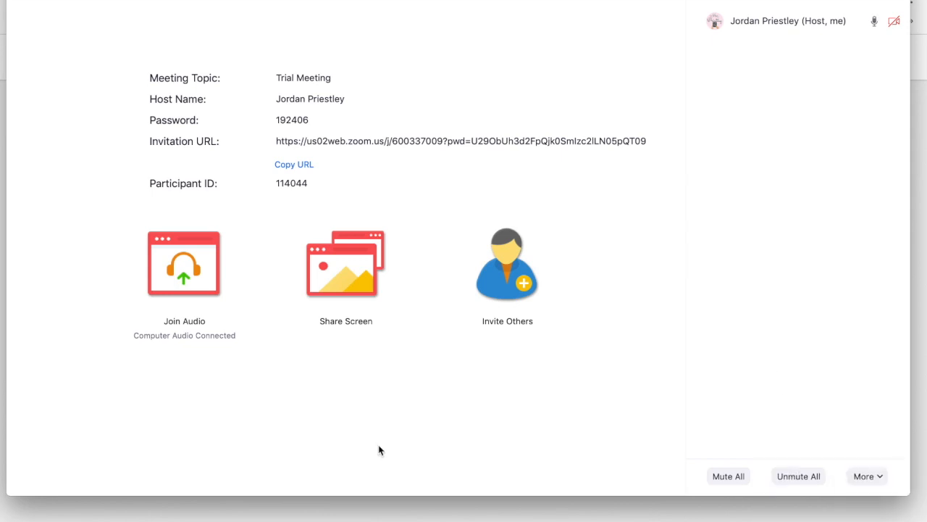
Step: Share the Google Chrome Launch Meeting window with the meeting, without computer sound or video clip optimization
mouse_move(370, 448)
click(394, 481)
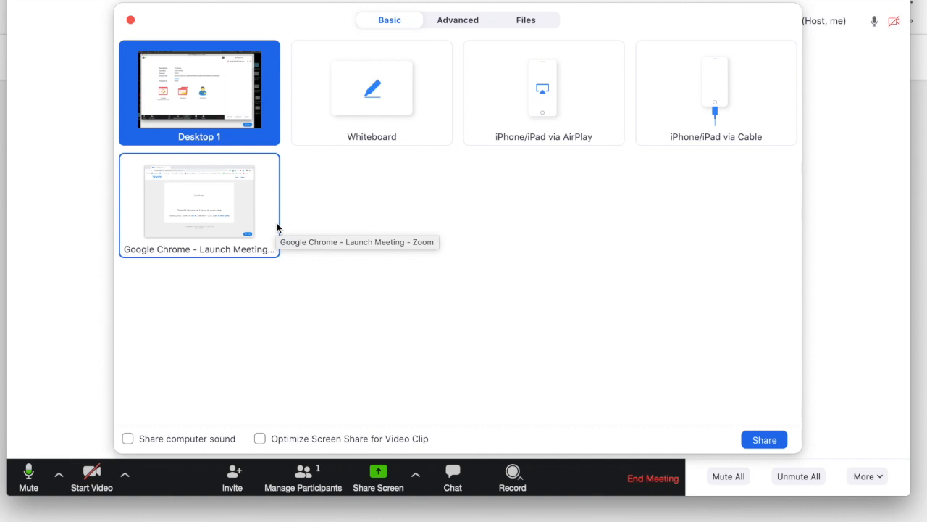
click(216, 208)
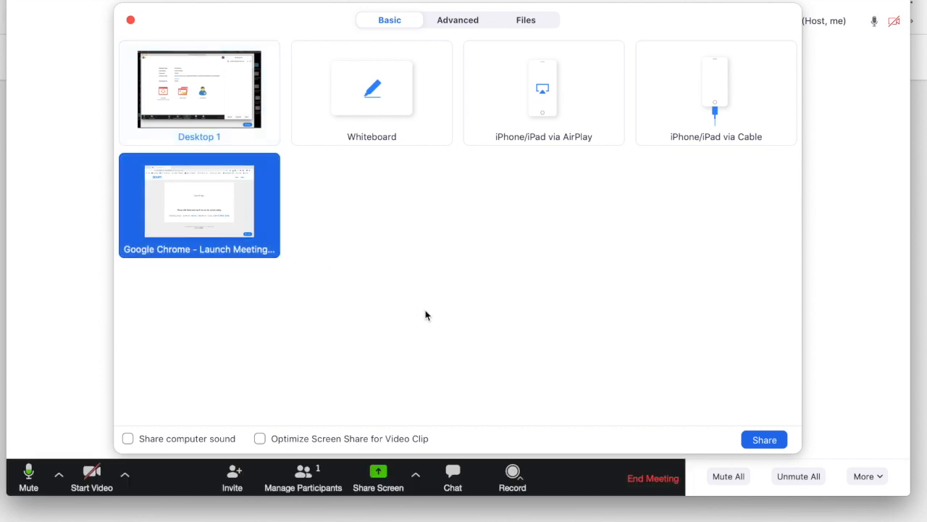
click(771, 442)
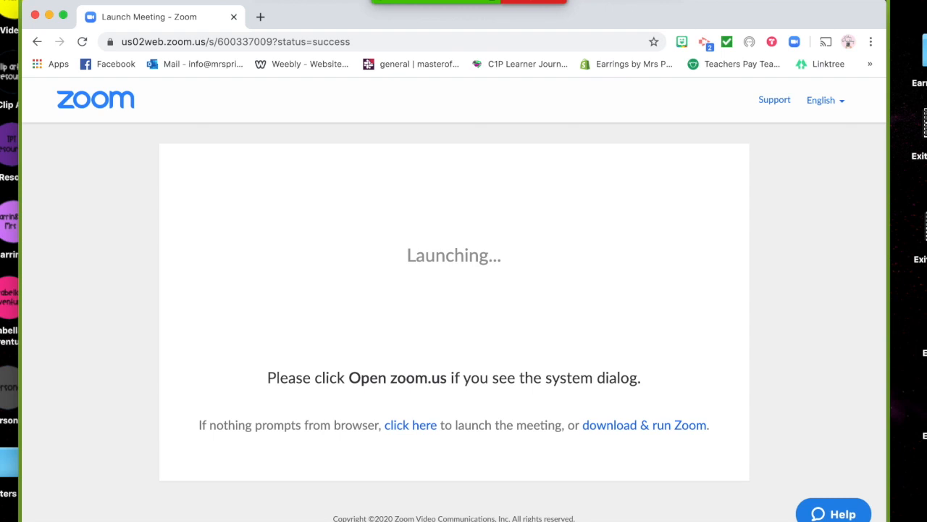
Step: View the choices for a new share, stop sharing the Chrome window, and dismiss the share choices
key(super+shift+s)
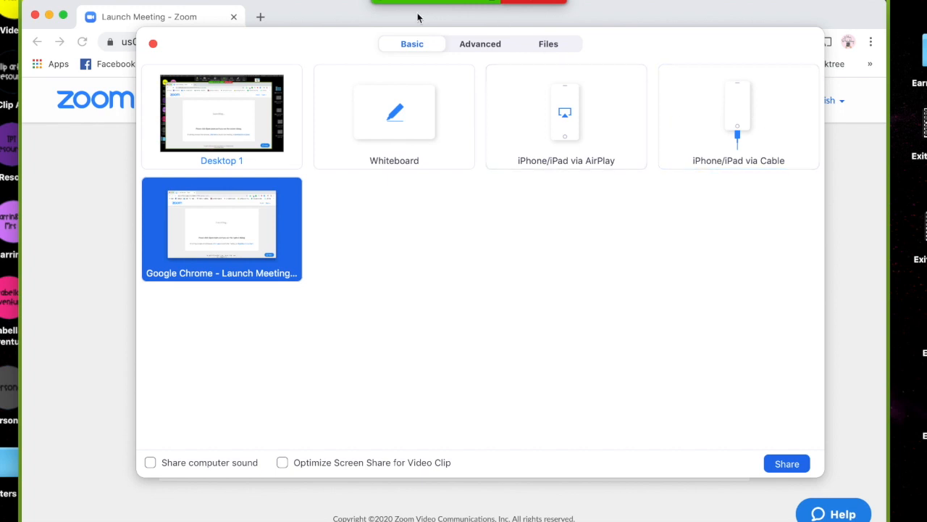
click(527, 5)
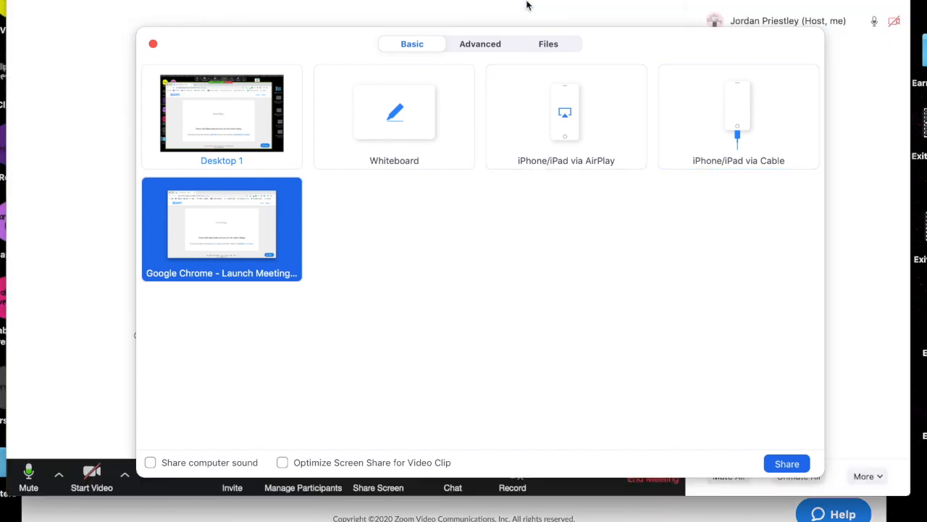
click(153, 43)
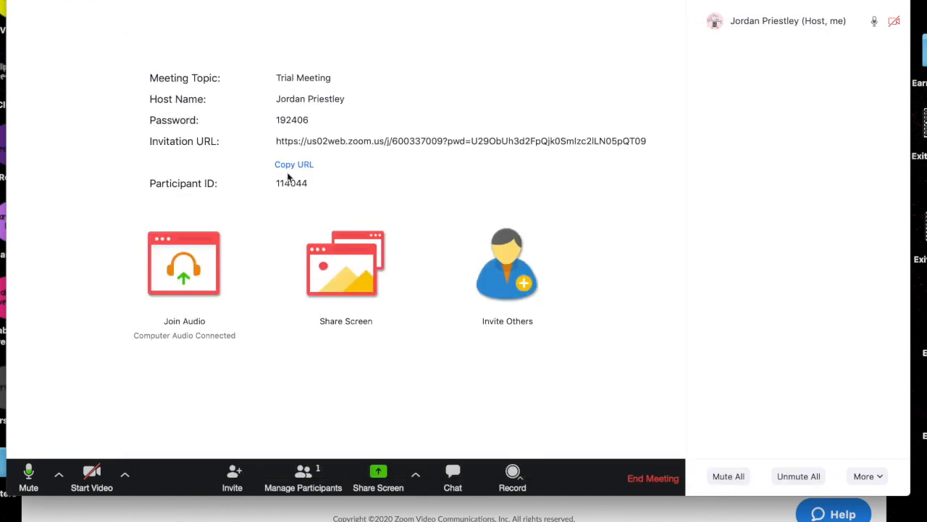
Step: Show the meeting chat and end the Trial Meeting for all participants
click(449, 478)
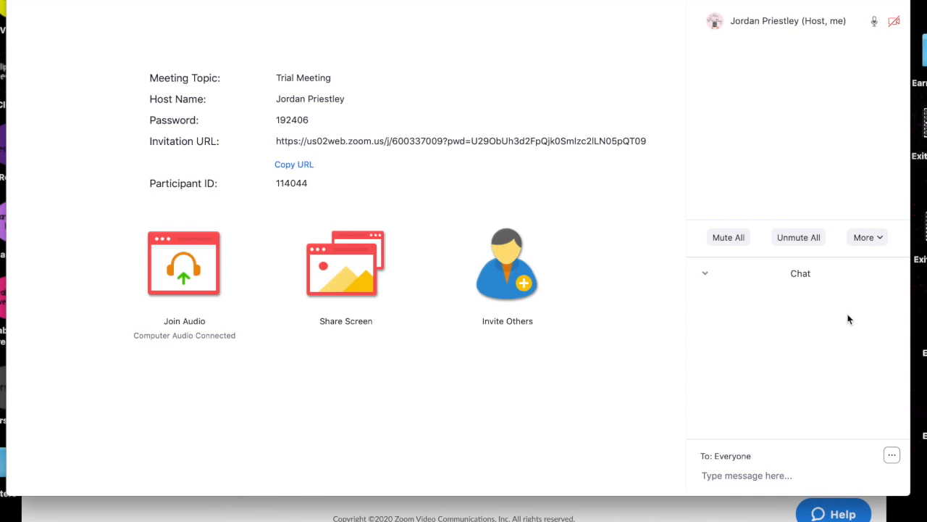
mouse_move(515, 480)
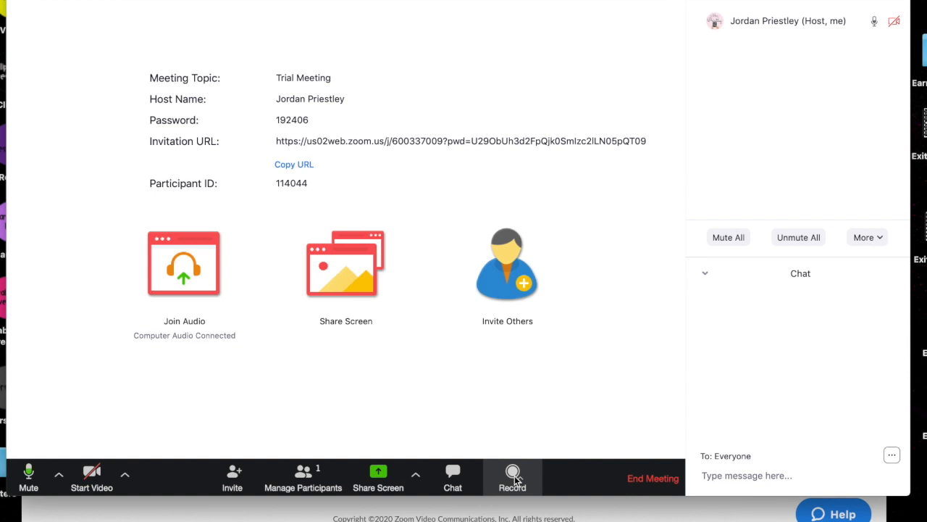
click(652, 481)
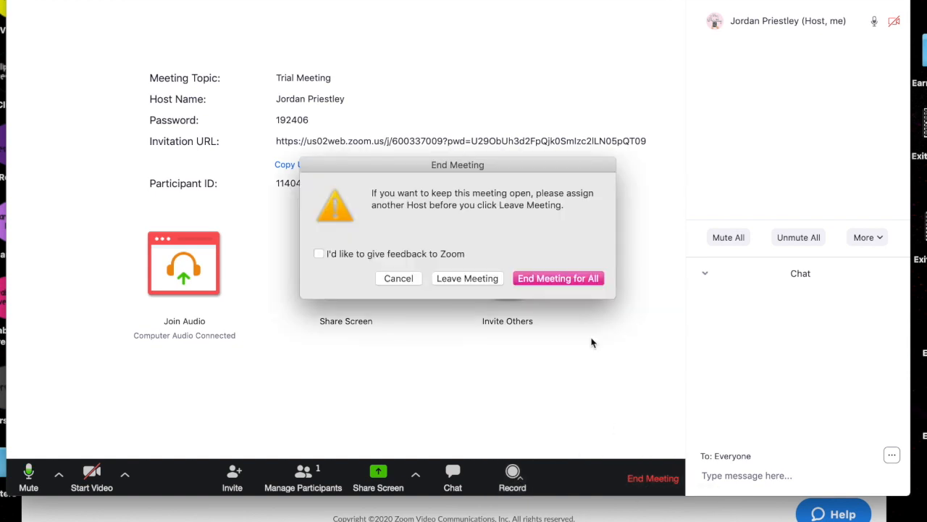
click(576, 275)
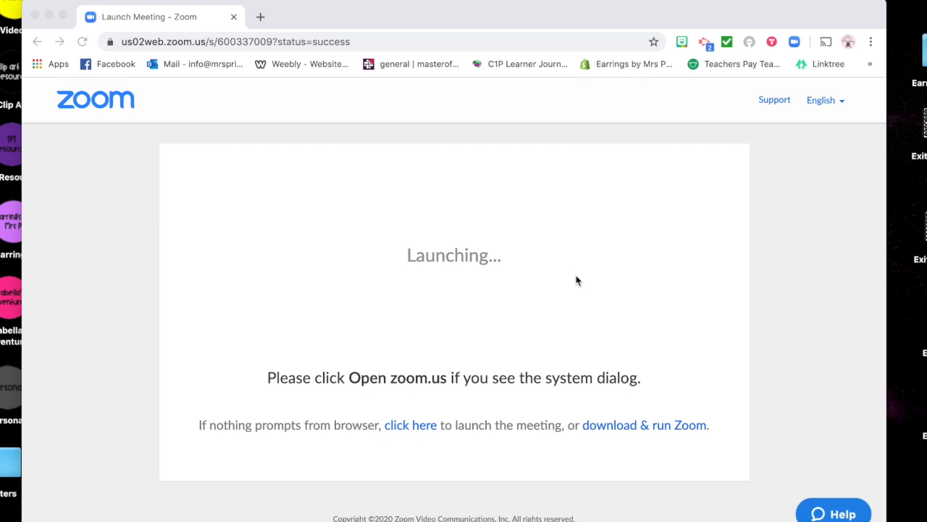
Step: Switch to the Zoom desktop app's Home view, inspect the Join Meeting dialog without joining, and close the app window
mouse_move(526, 517)
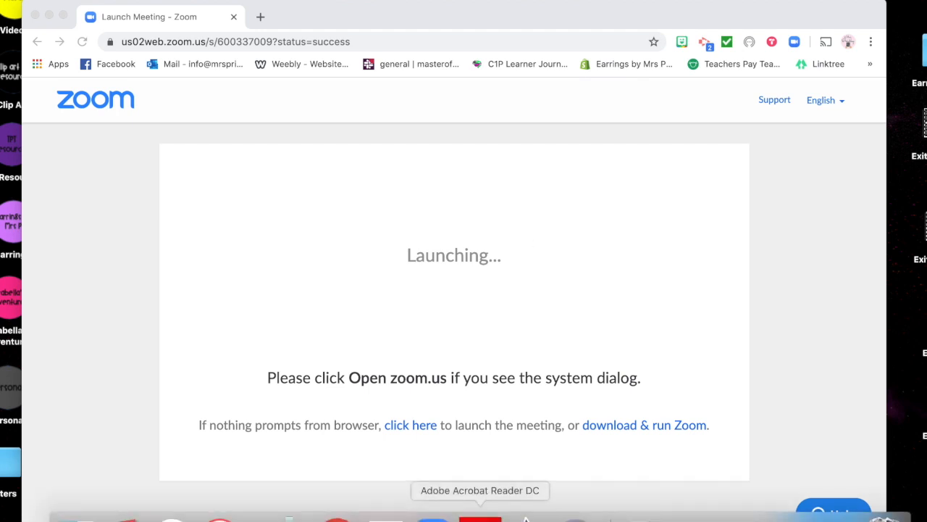
click(432, 517)
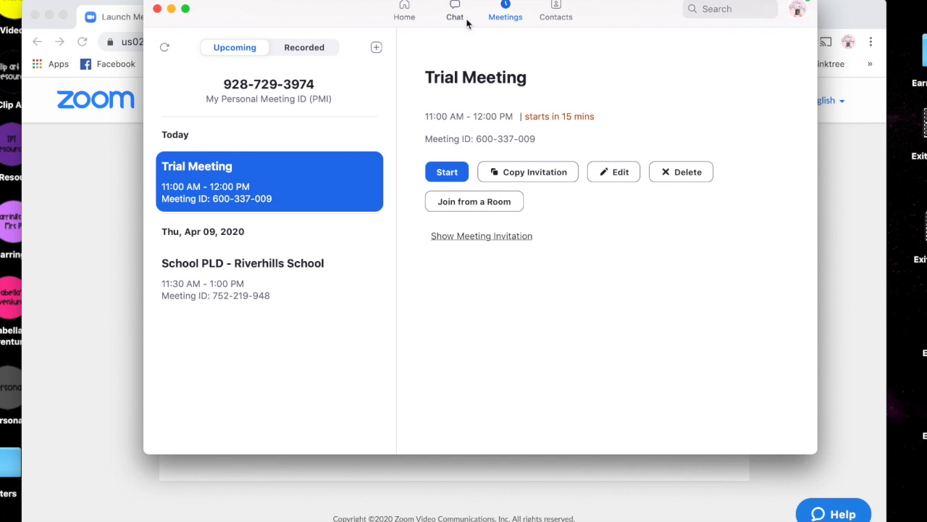
click(425, 15)
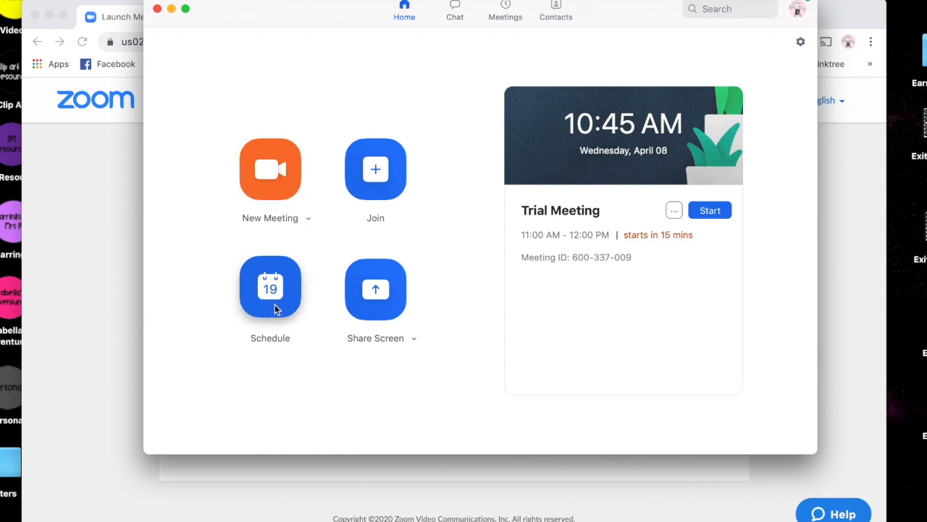
click(392, 156)
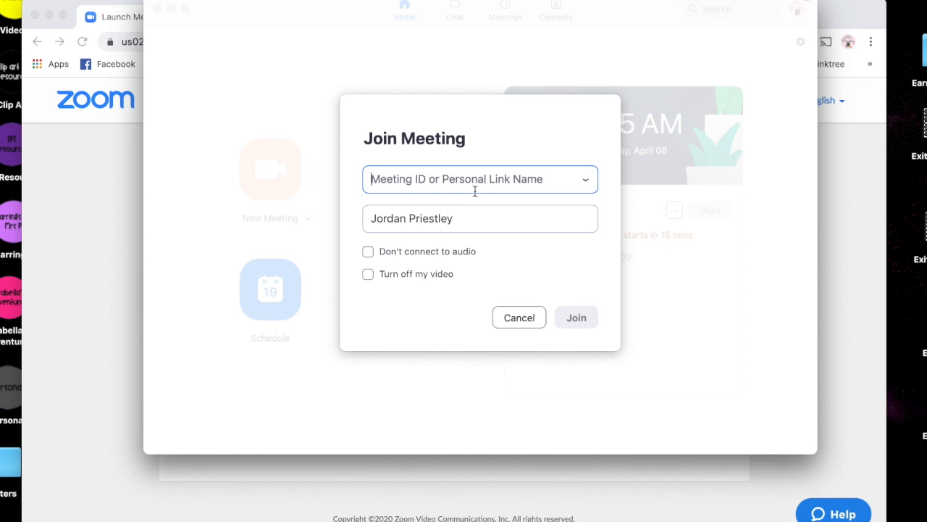
click(520, 320)
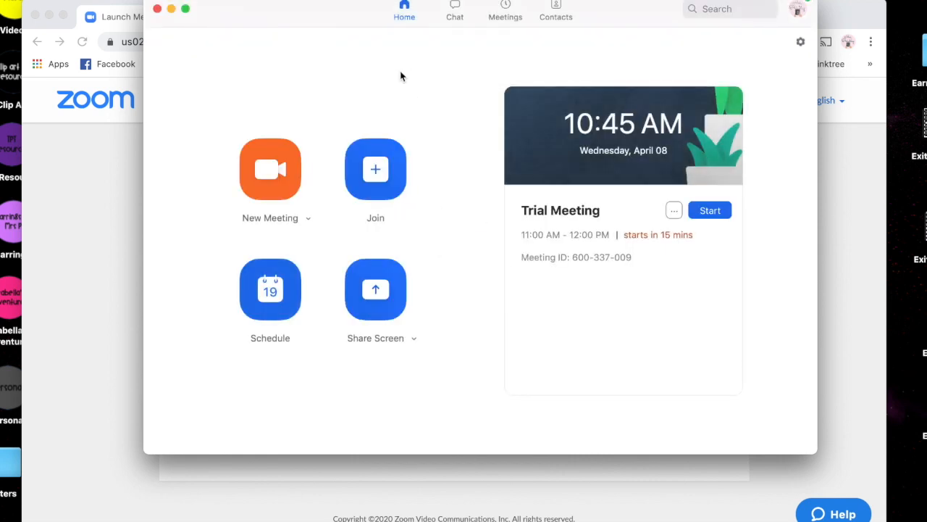
click(157, 9)
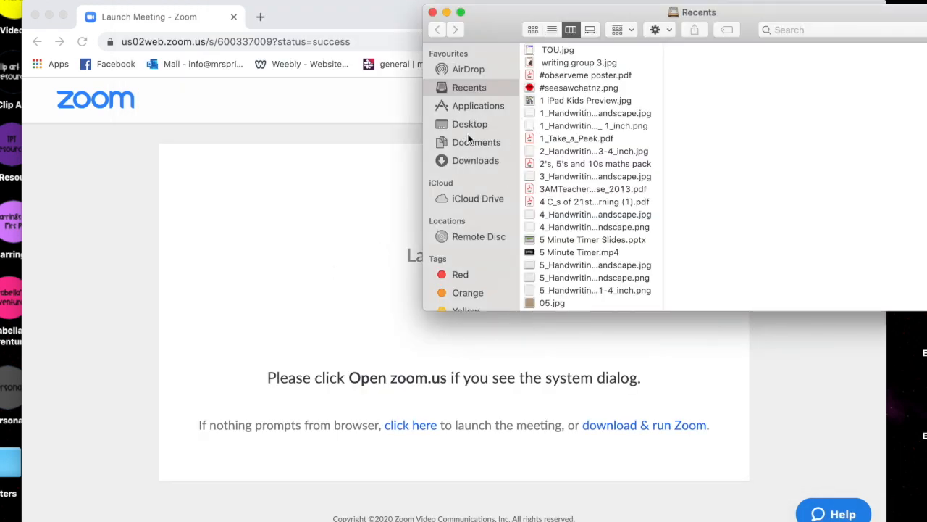
Step: In Finder, inspect the 2020-03-27 recording's files inside the Zoom folder in Documents, and close the window
click(470, 142)
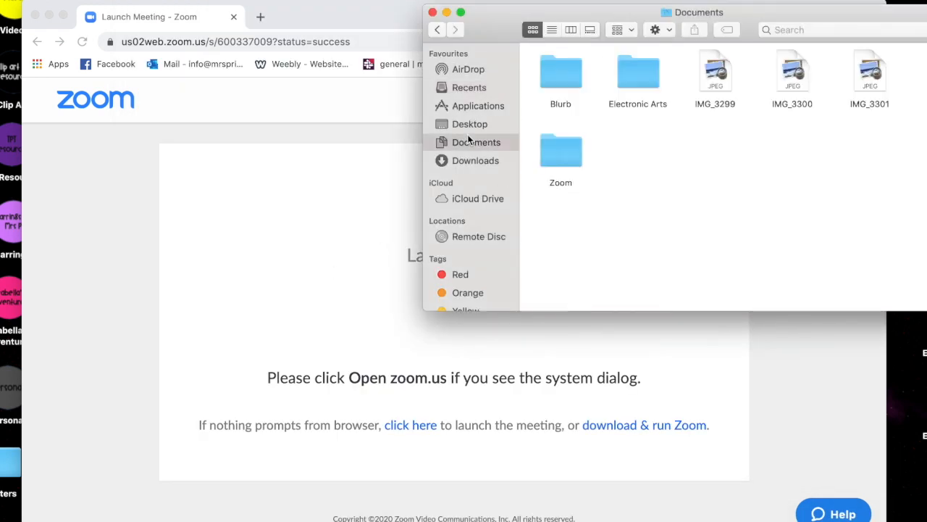
double_click(564, 152)
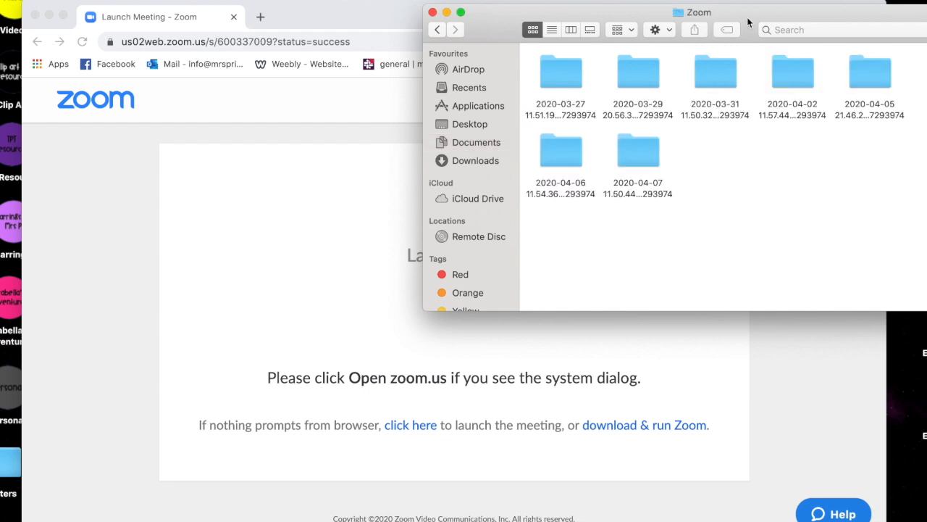
drag(748, 23, 608, 29)
double_click(414, 81)
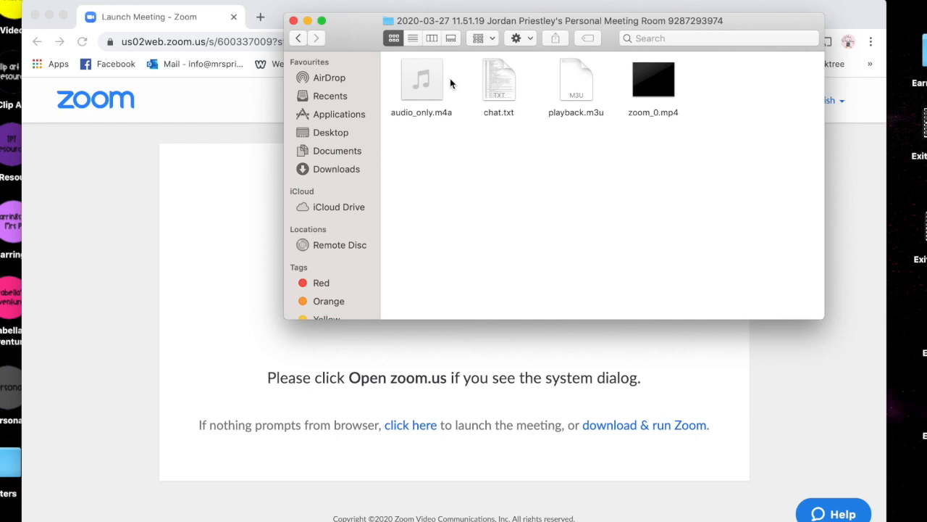
click(292, 20)
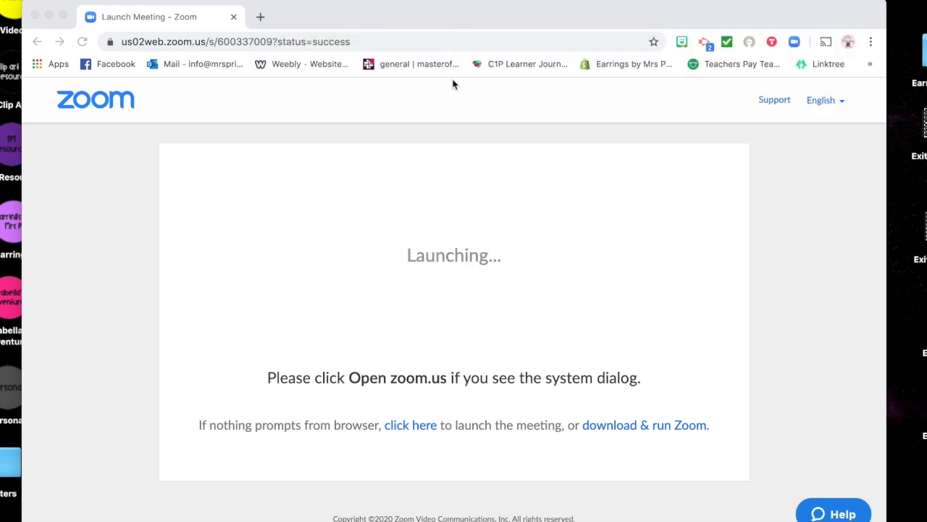